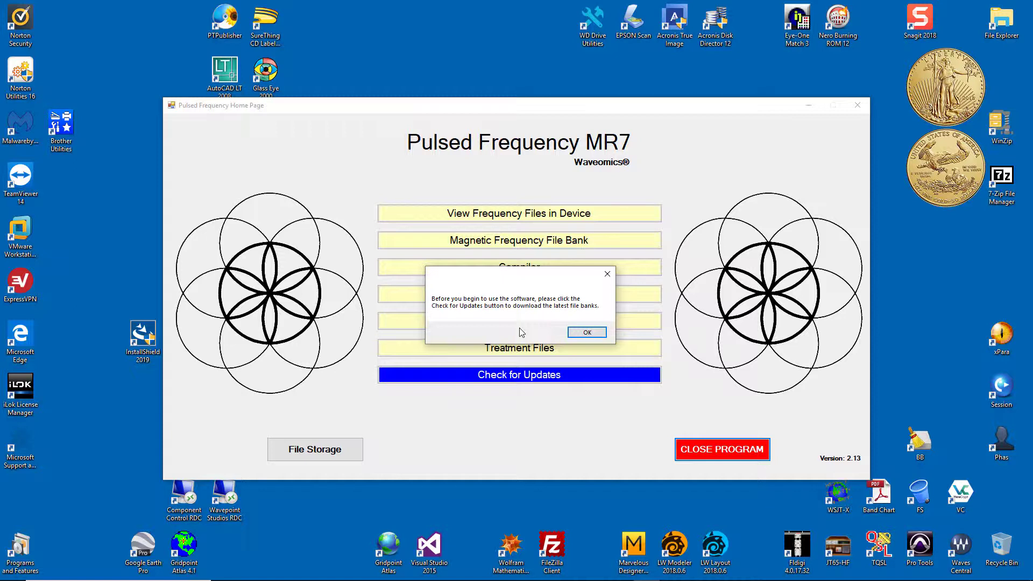
Step: Dismiss the startup notice, check for updates, and install the available file banks version 1.00.40
click(587, 332)
click(527, 379)
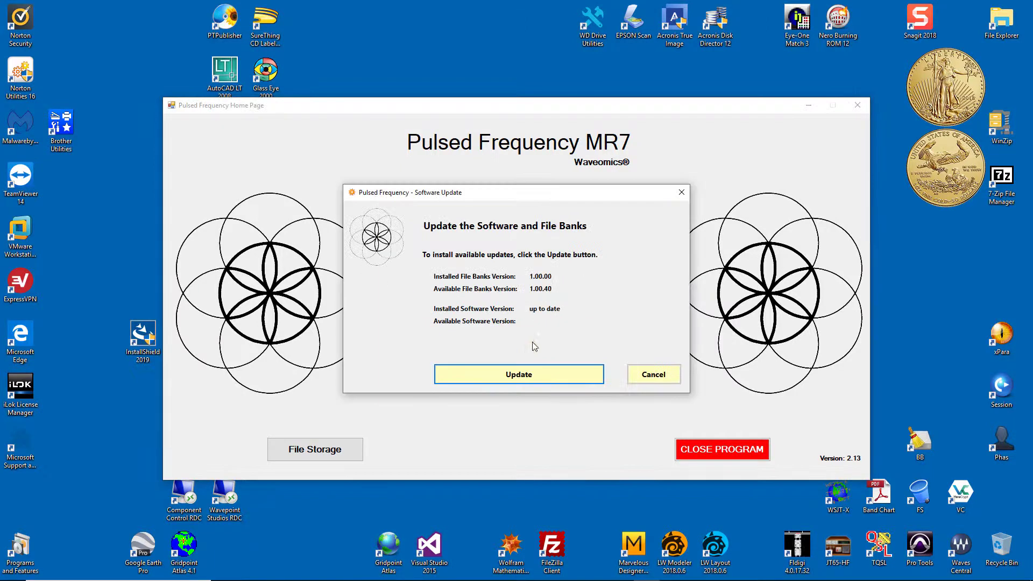
click(520, 376)
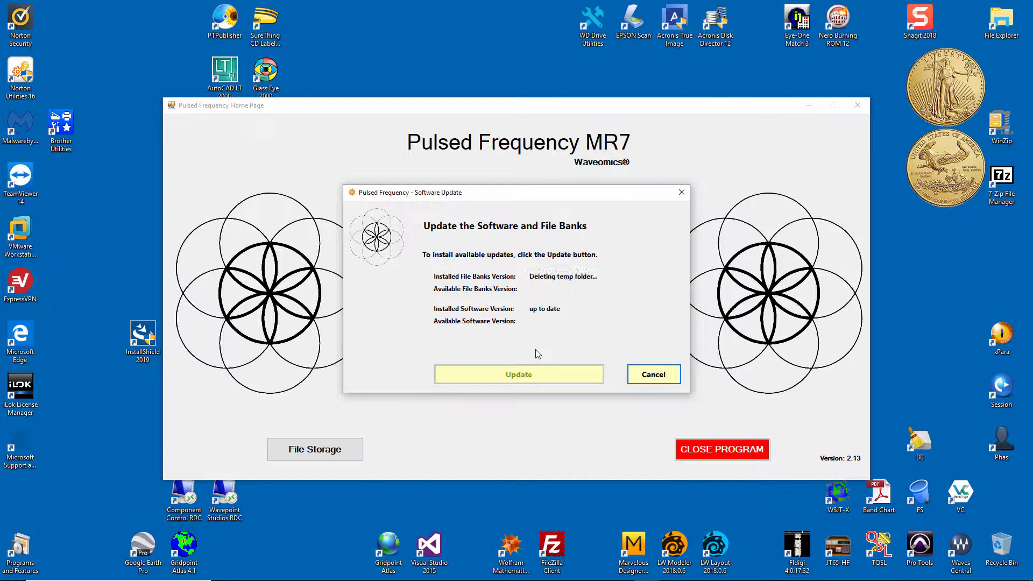
click(555, 328)
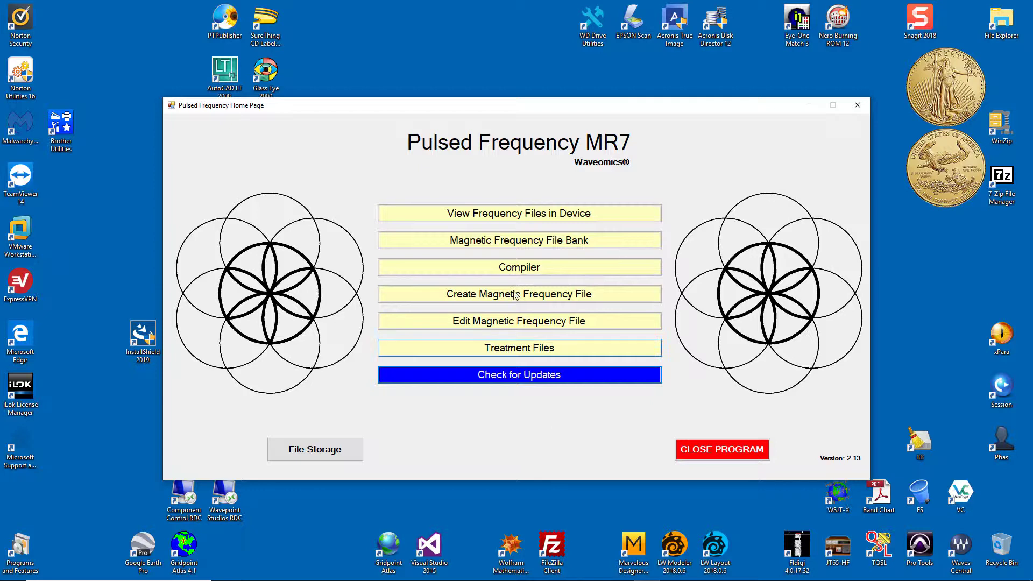
Step: Open the Compiler and browse the frequency files under Allergy, Blood, Cardiovascular Lymph and CNS Concussion
click(522, 268)
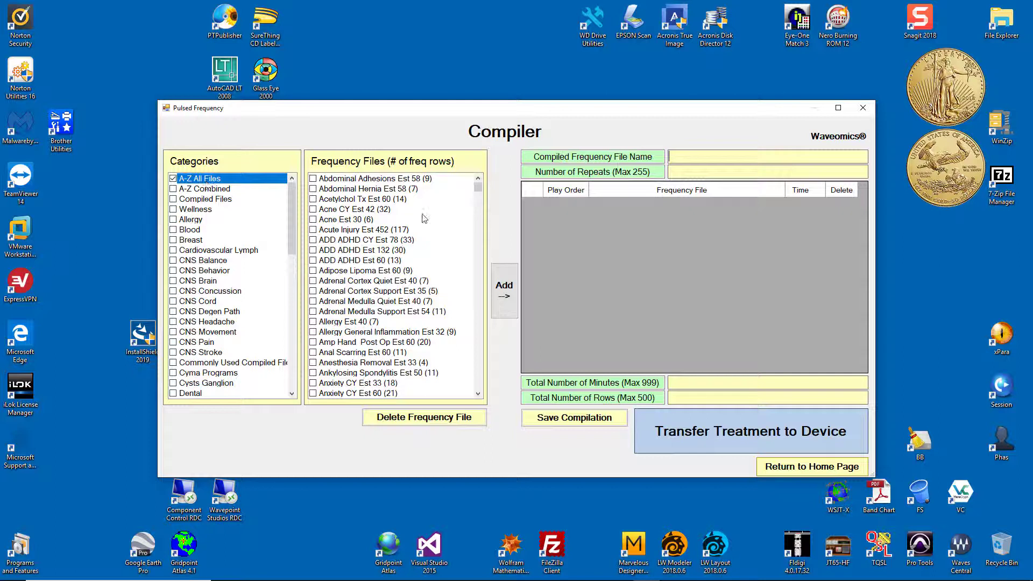
drag(478, 187, 508, 184)
click(188, 221)
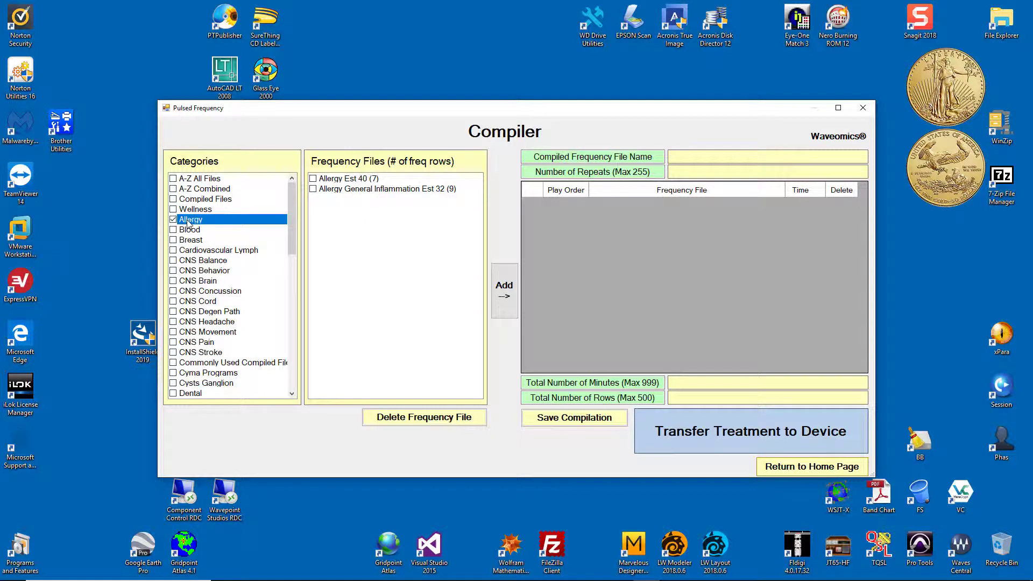
click(193, 232)
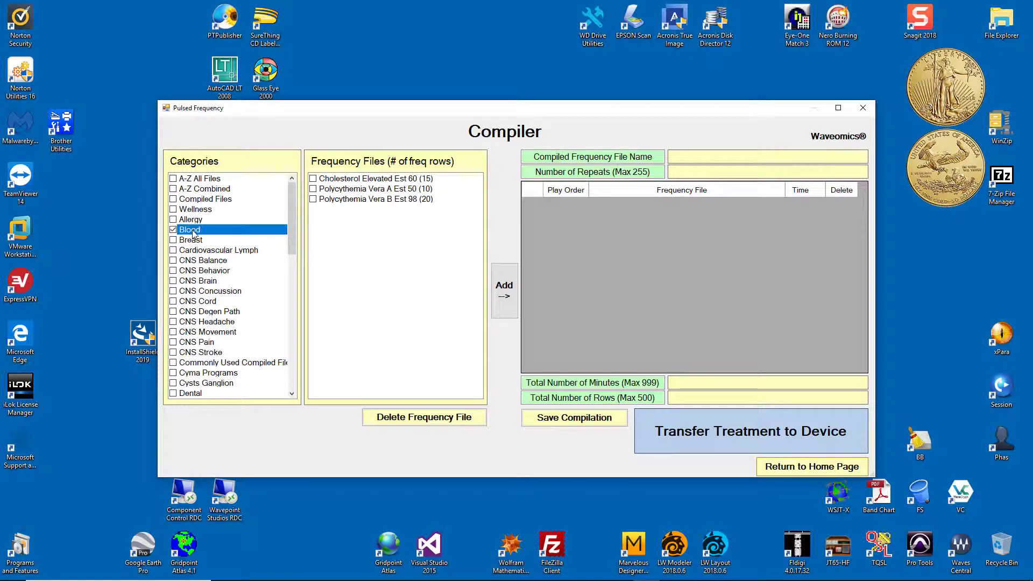
click(202, 252)
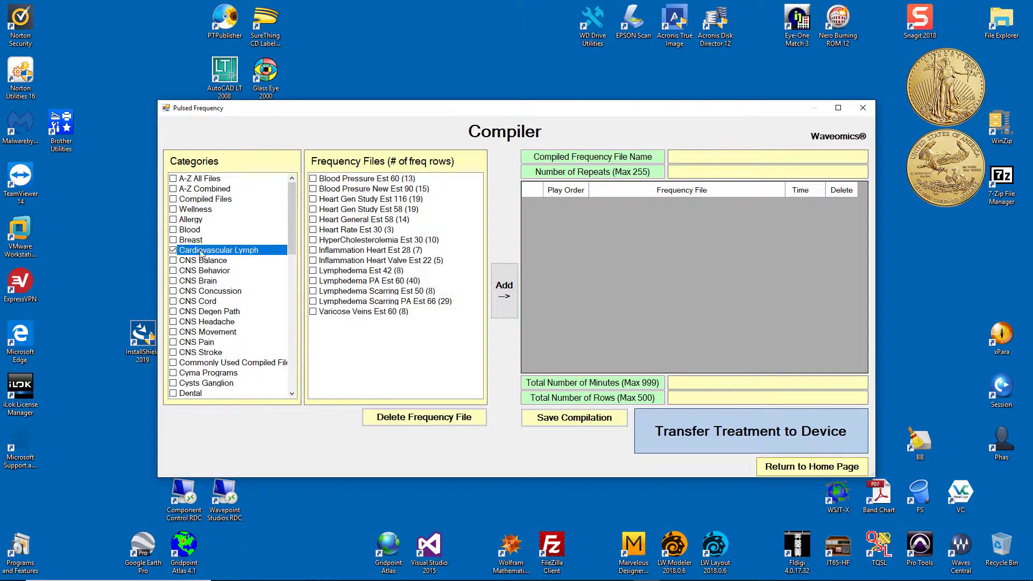
click(210, 293)
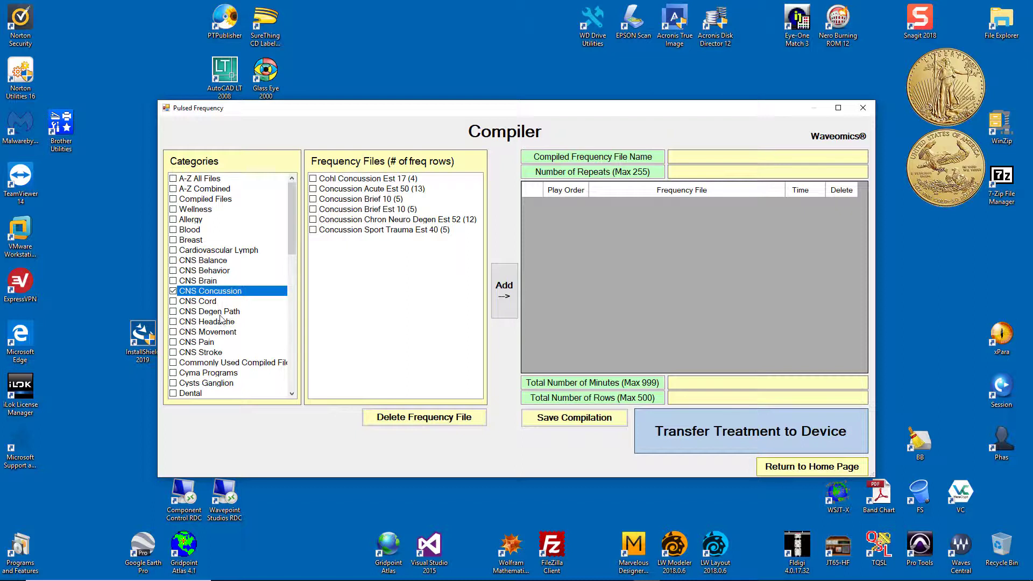
Step: Add Parkinsons Est 94 from CNS Degen Path and Ganglion Cyst Est 59 from Cysts Ganglion to the compilation
click(220, 315)
click(350, 230)
click(504, 291)
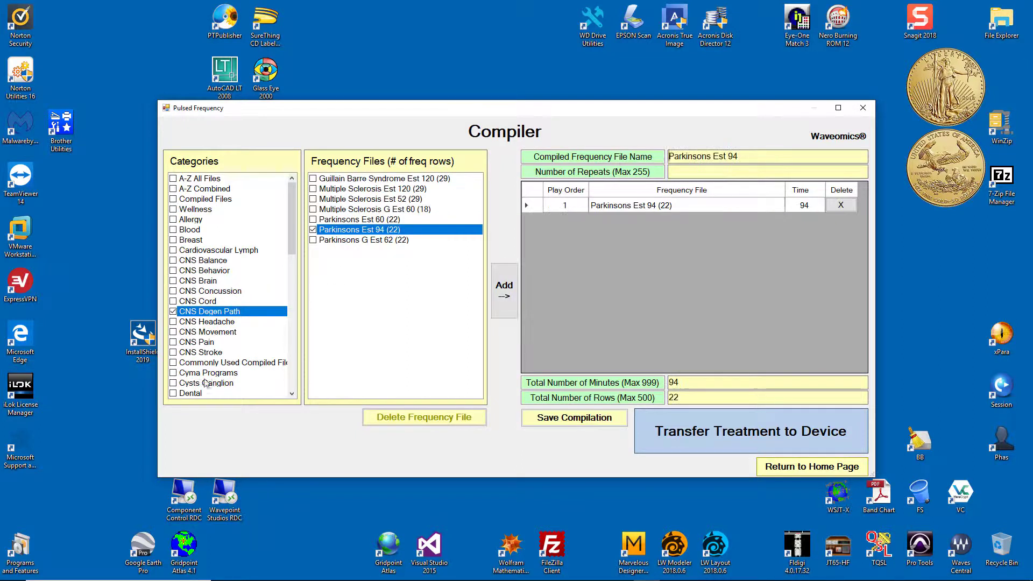
click(203, 383)
click(366, 189)
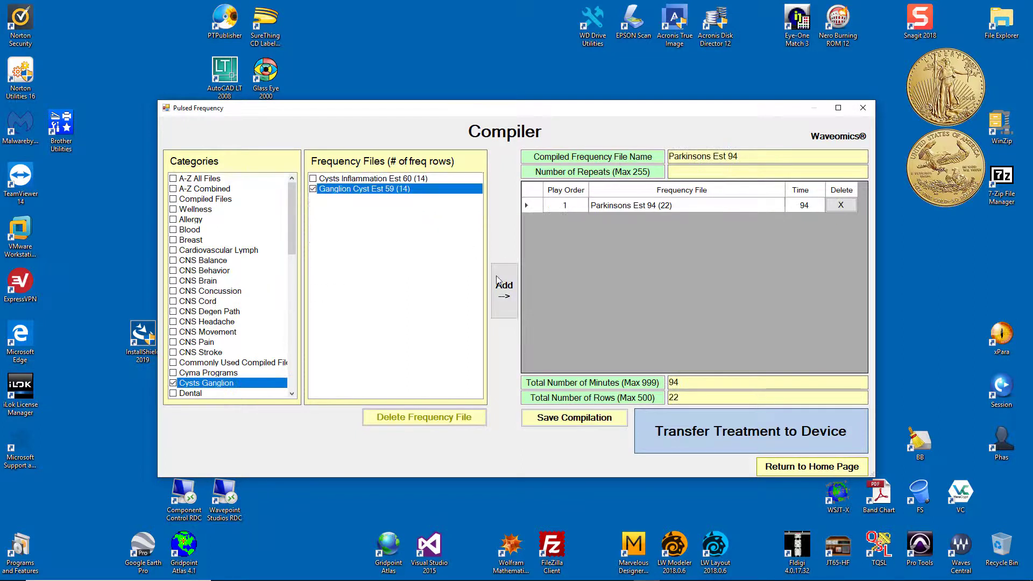
click(504, 290)
Step: Add Cartilage Inflam Est 50 from the MSK Joints Cartilage category to the compilation
scroll(218, 362, down, 7)
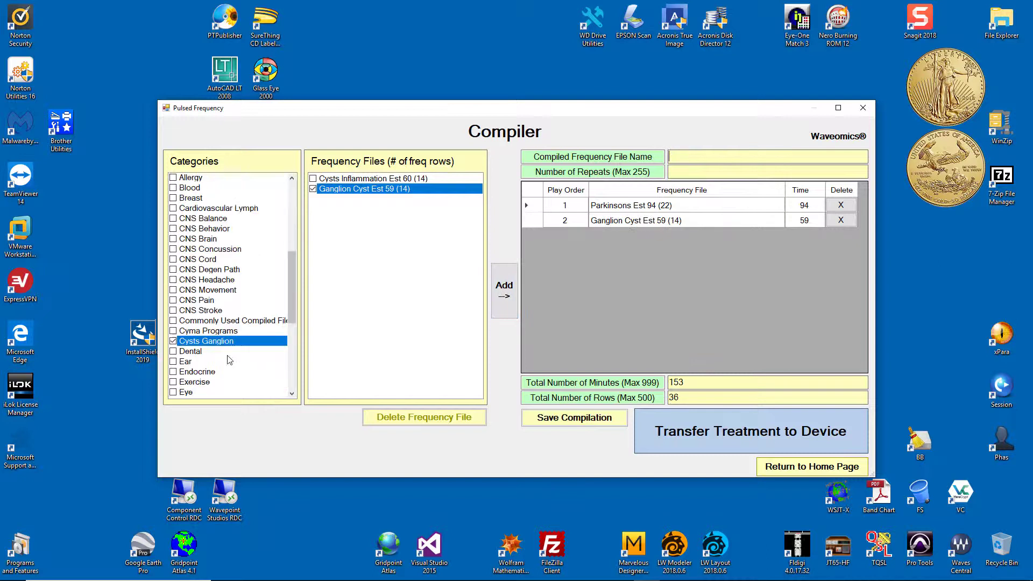
click(218, 362)
click(374, 209)
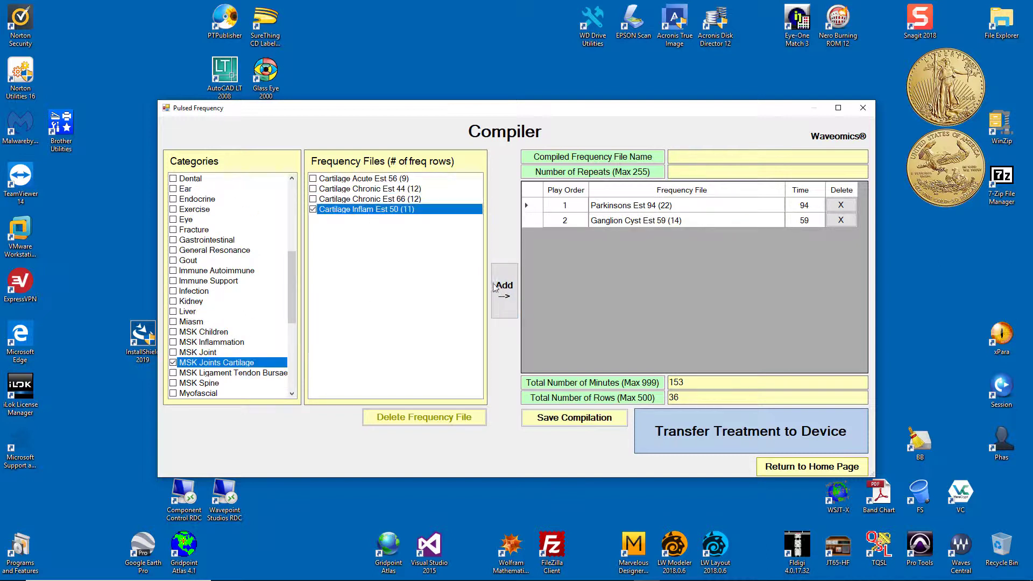
click(500, 287)
Step: Delete the Parkinsons, Ganglion Cyst and Cartilage Inflam files from the compilation
click(840, 205)
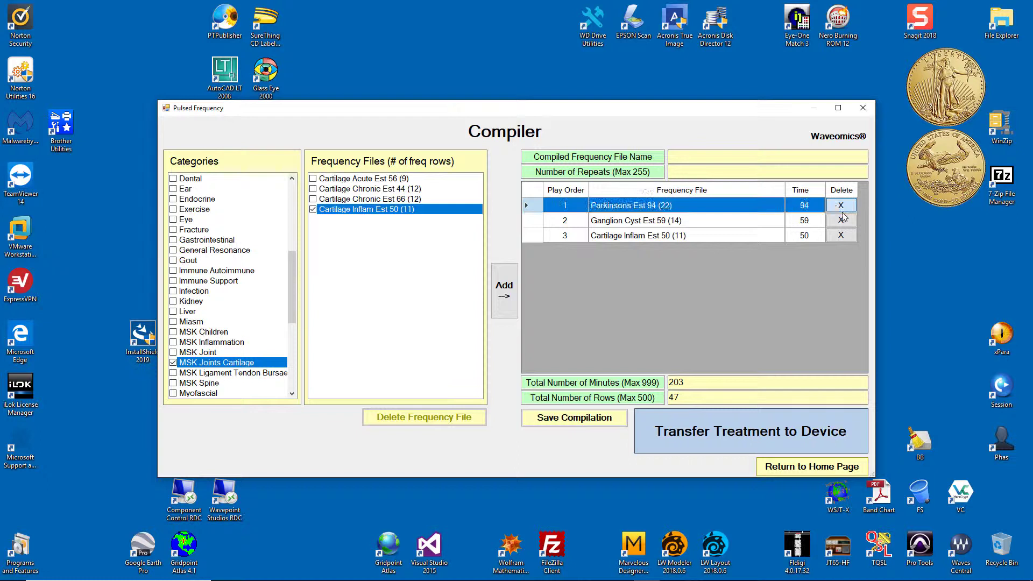
click(841, 207)
click(841, 208)
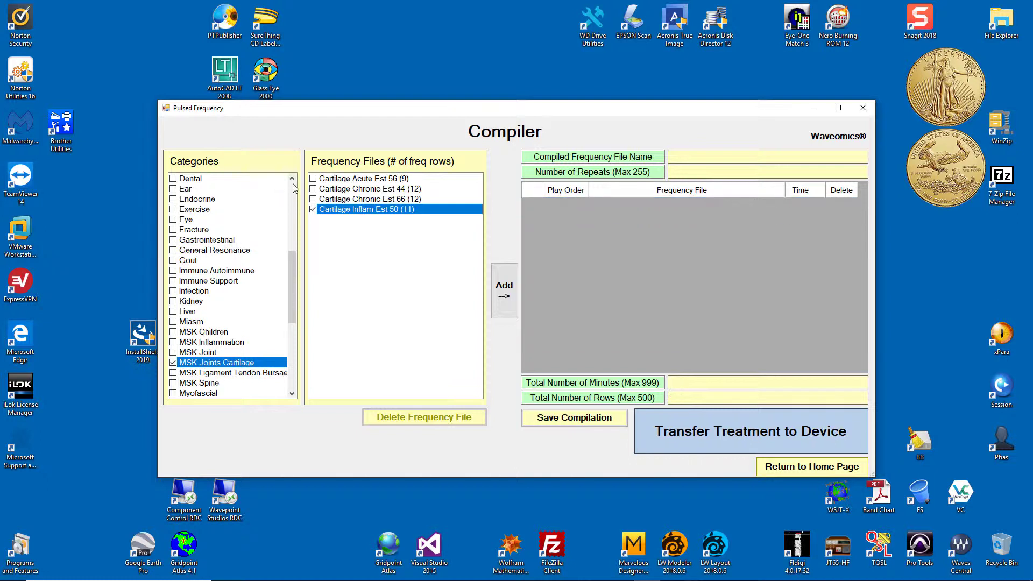
Step: Load the General Wellness Est 274 program from the Compiled Files category into the compilation
drag(292, 290, 292, 217)
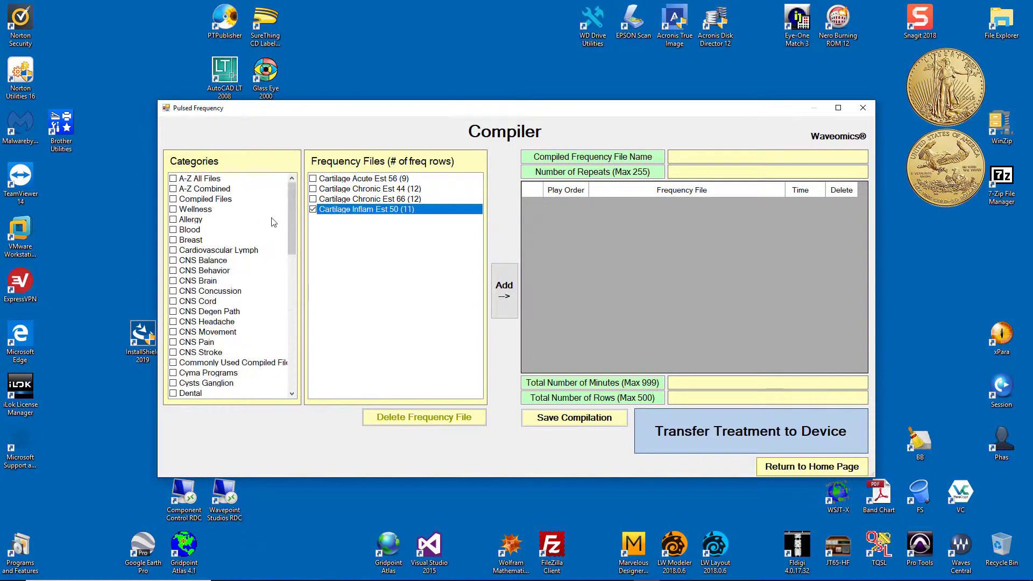
click(192, 200)
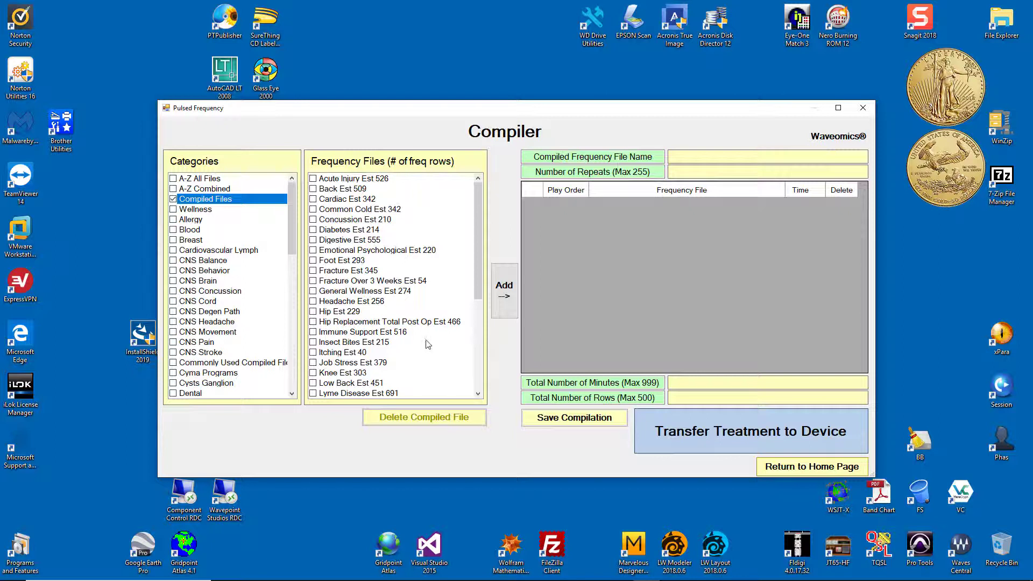
click(369, 294)
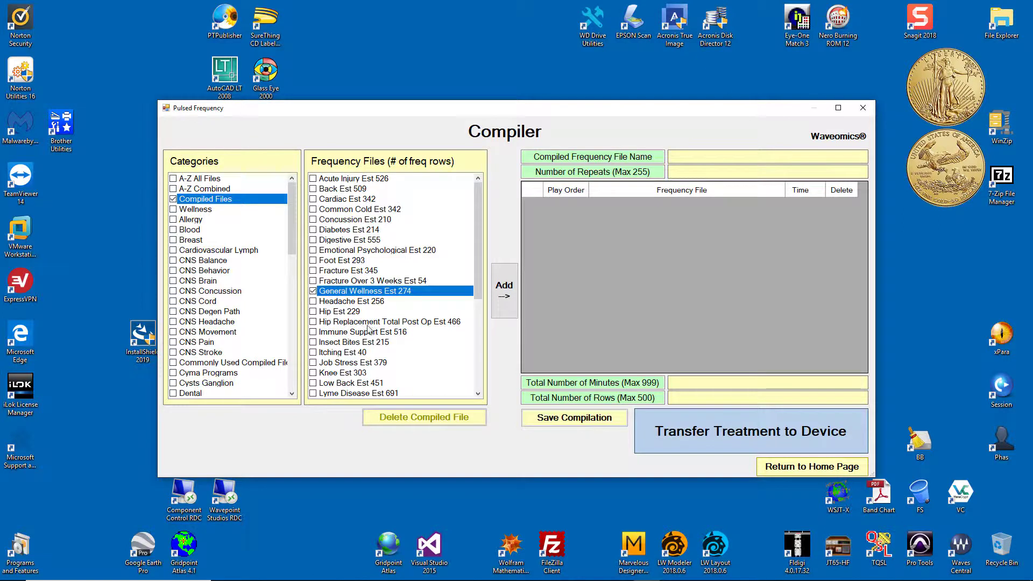
click(502, 301)
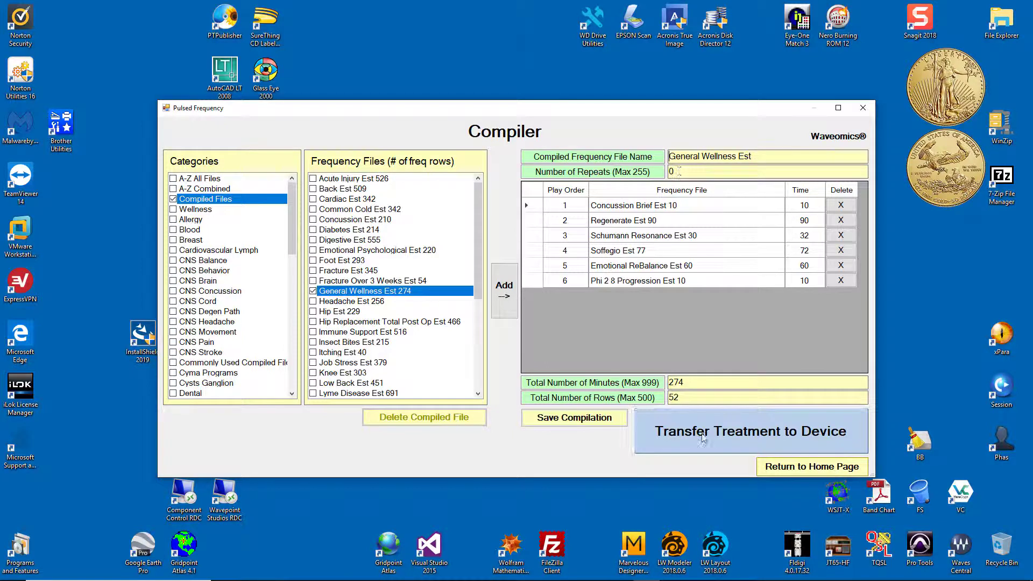
Step: Transfer the treatment to the device, adding a new person's first and last name to the Name Bank and selecting that entry
click(752, 432)
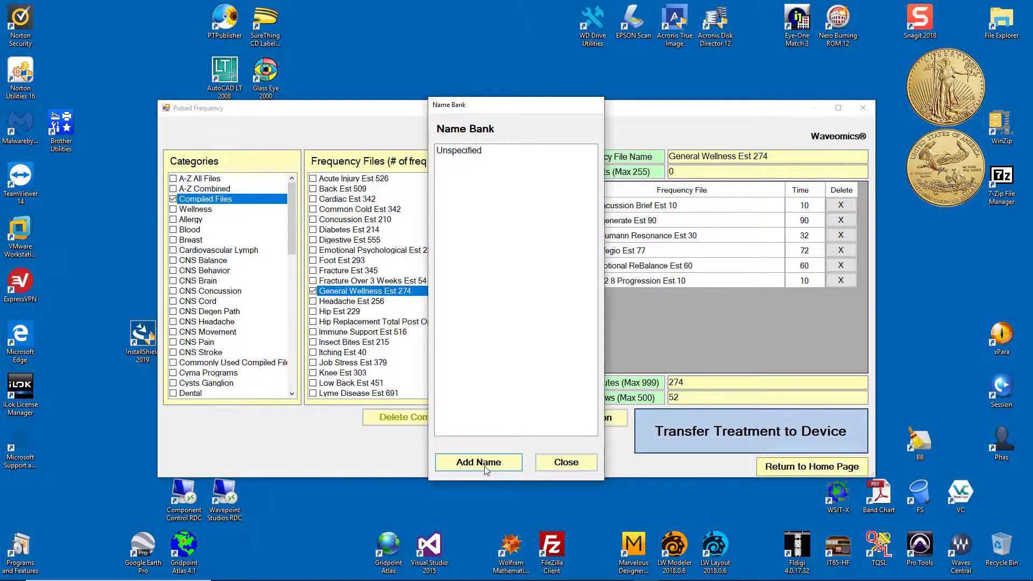
click(484, 466)
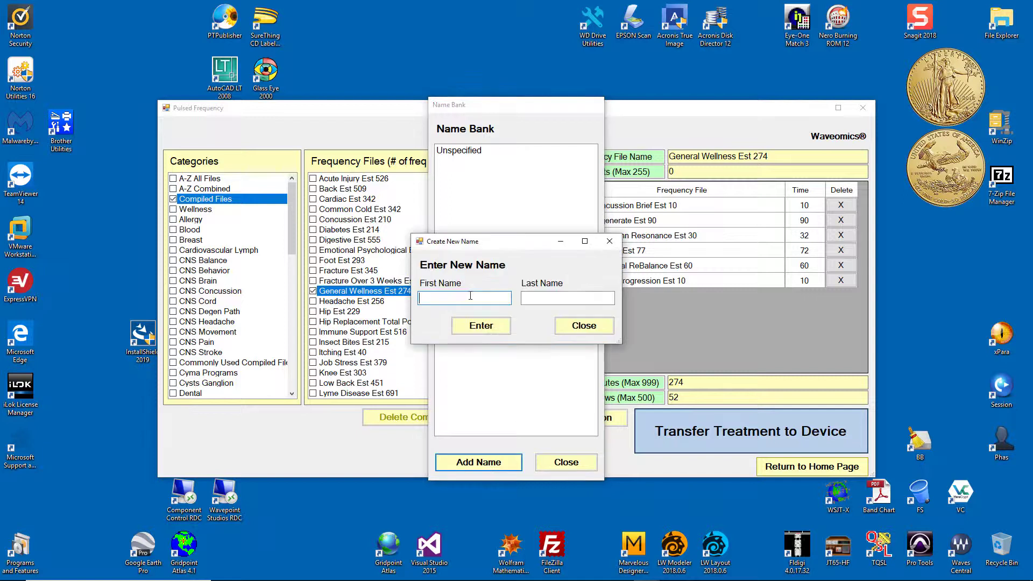
text(John)
key(Tab)
text(Doe)
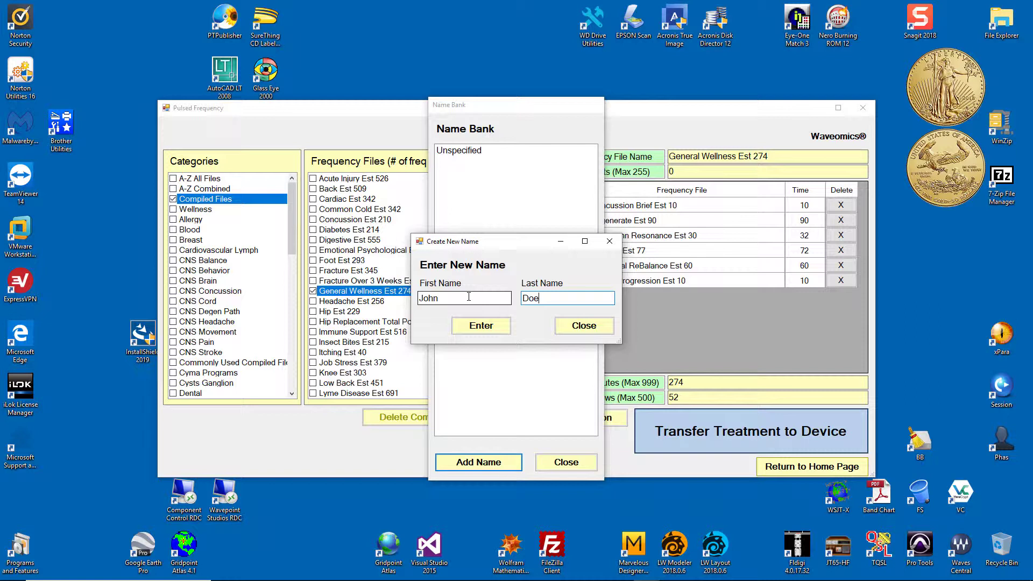
click(489, 326)
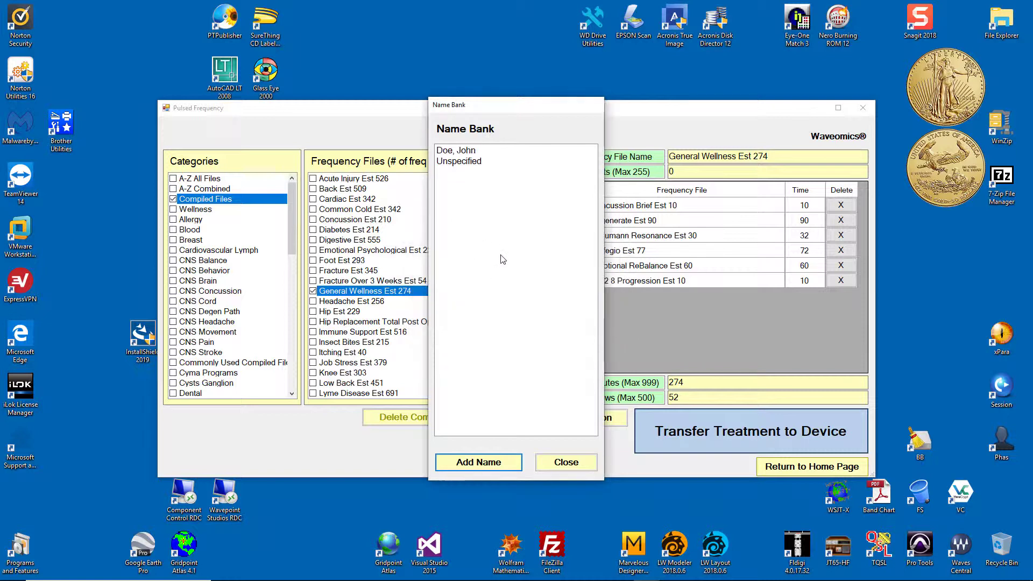
double_click(461, 150)
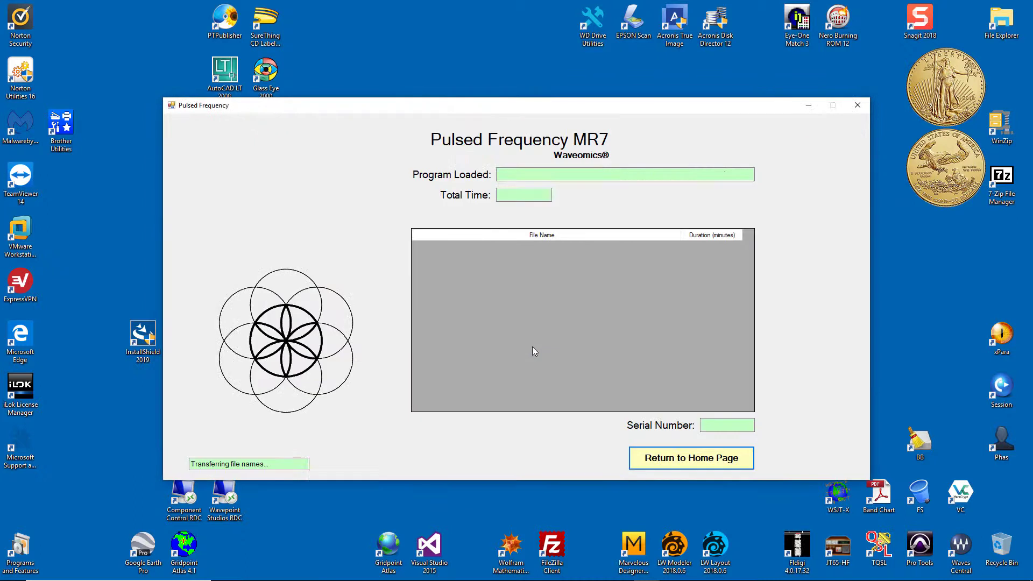